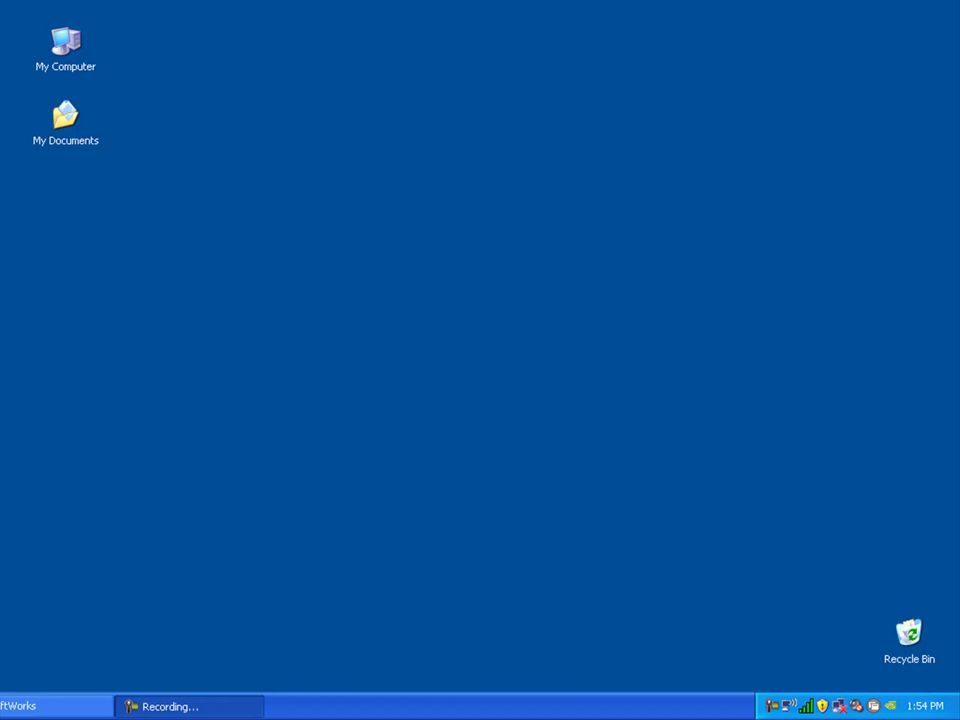
Check the full file location of the My Donor Data database on the local GiftWorks sign-in screen, then close GiftWorks
left_click(55, 706)
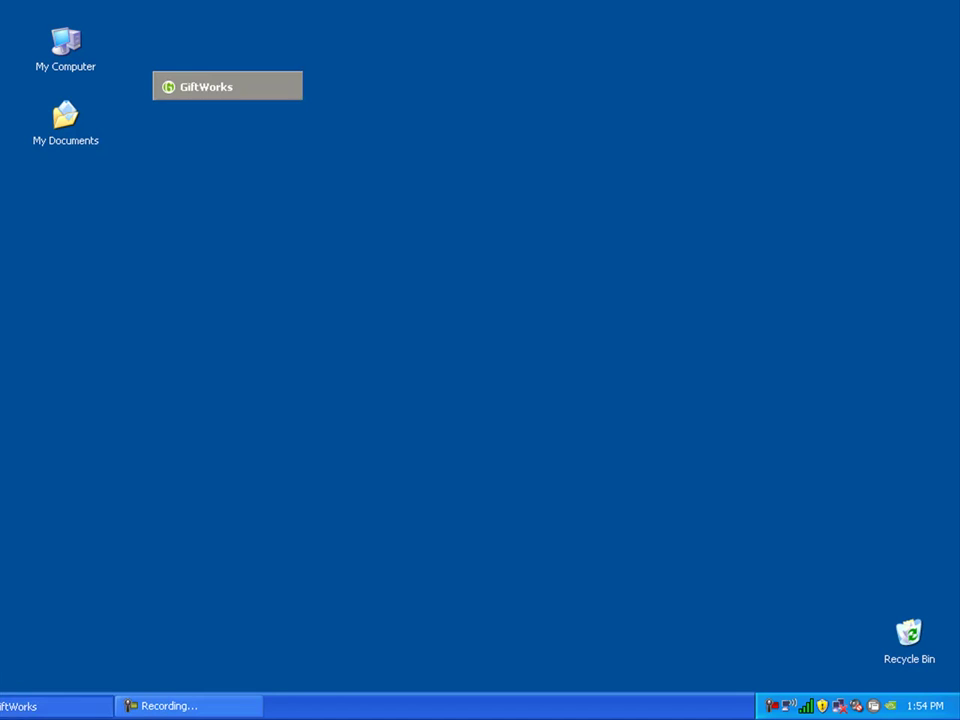
left_click_drag(514, 97, 436, 61)
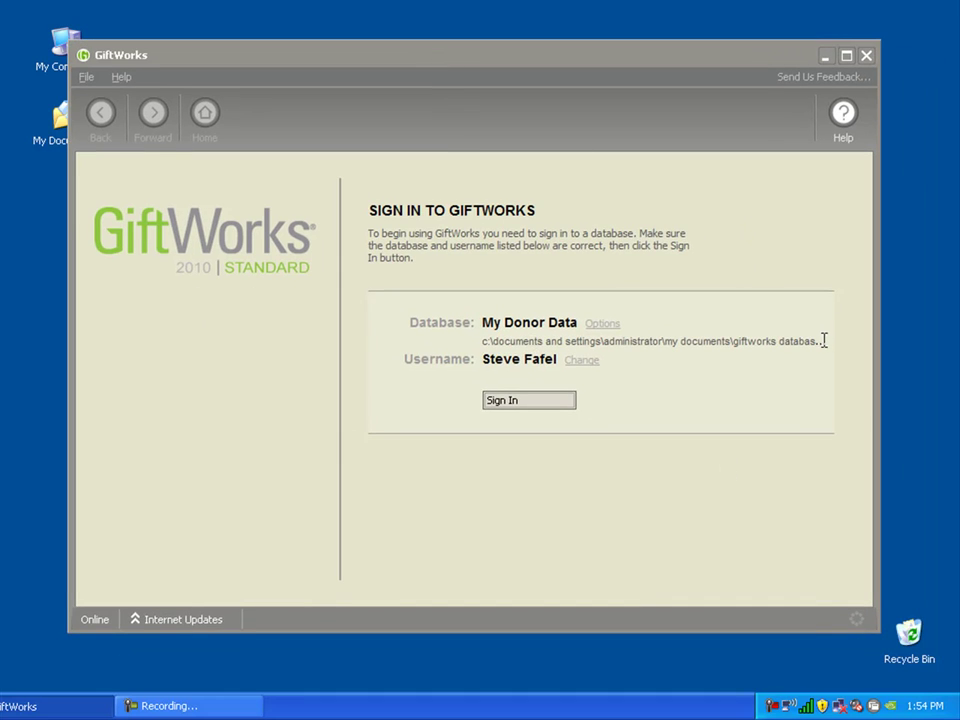
double_click(669, 341)
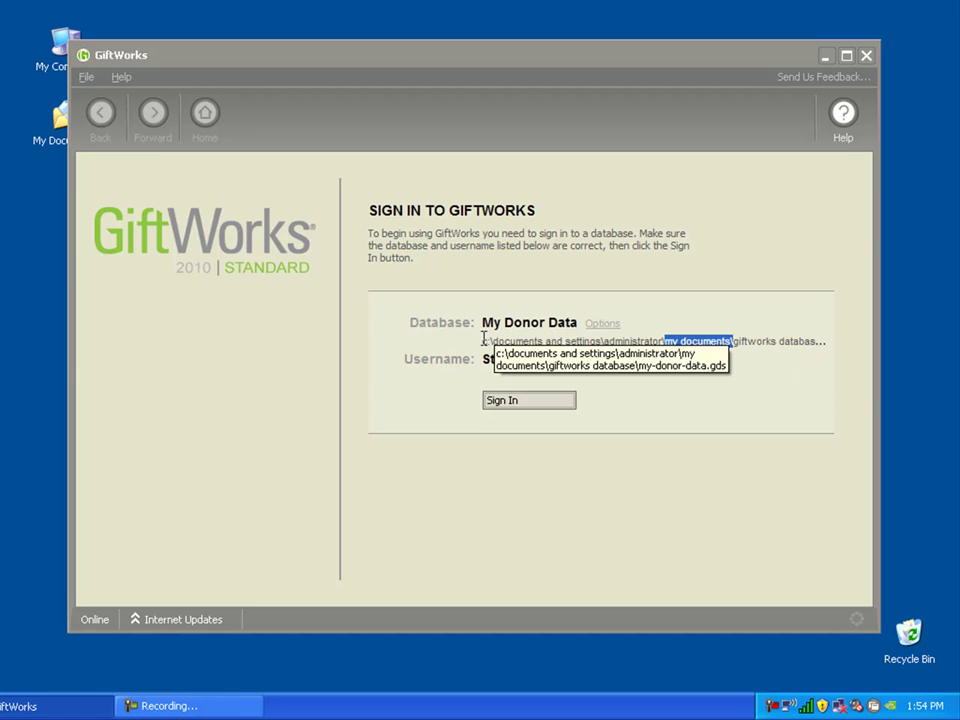
left_click(866, 56)
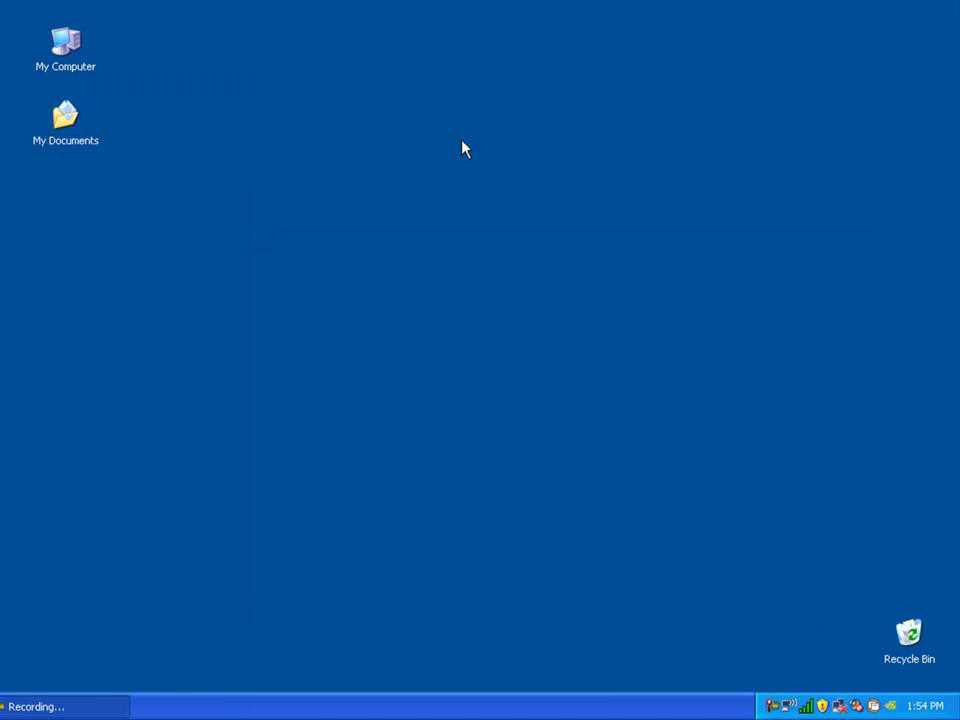
Locate my-donor-data.gds in the GiftWorks Database folder under the local My Documents, then close the folder window
double_click(66, 120)
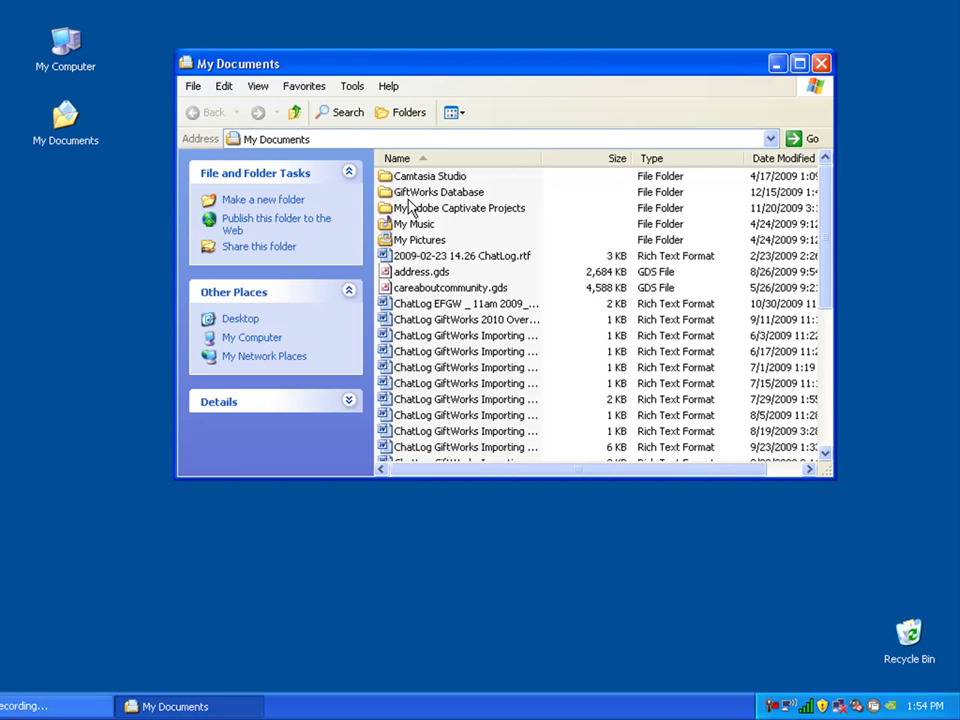
double_click(387, 194)
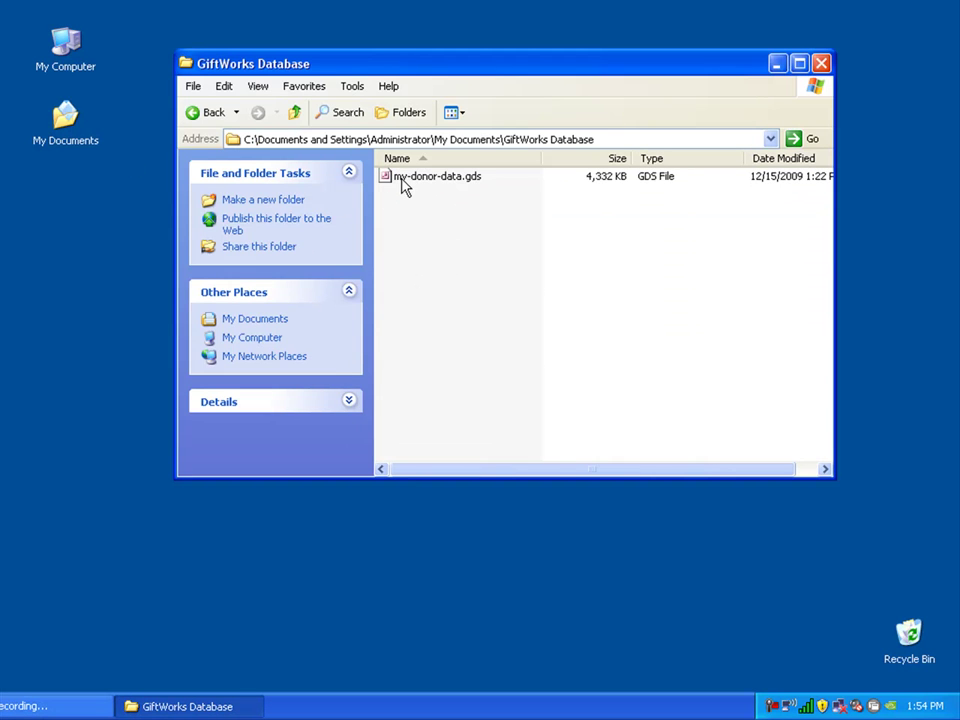
left_click(410, 180)
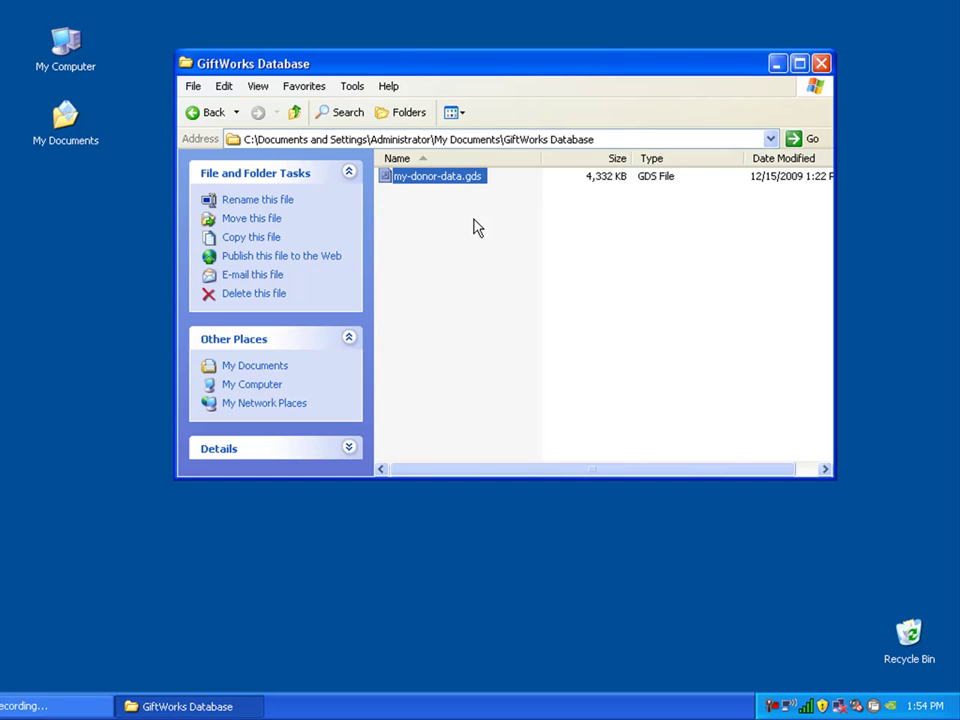
left_click_drag(570, 71, 540, 162)
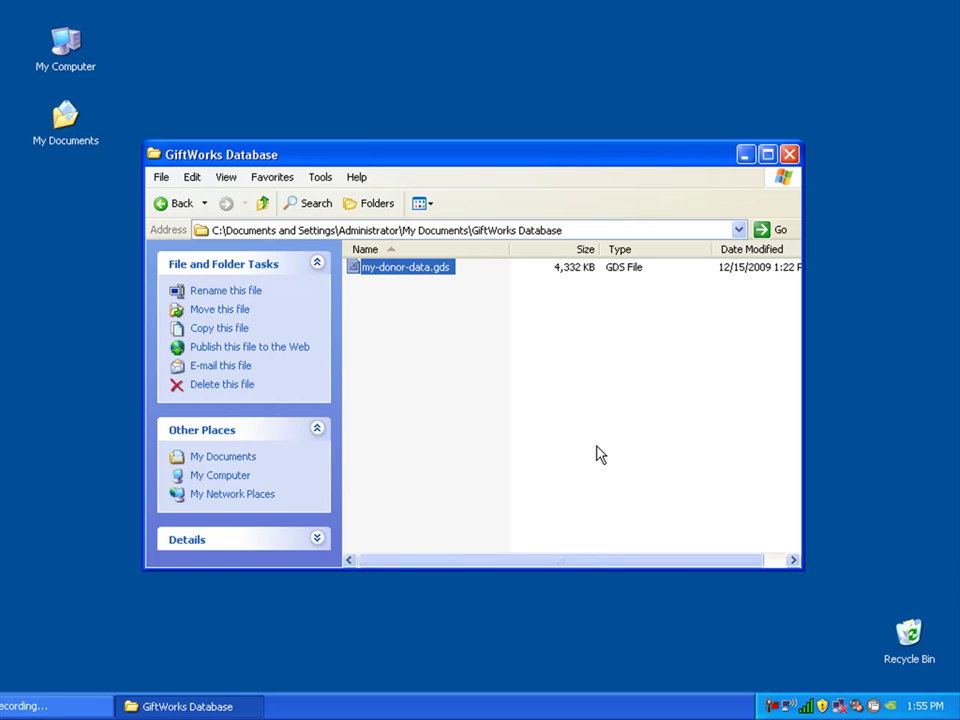
left_click(789, 155)
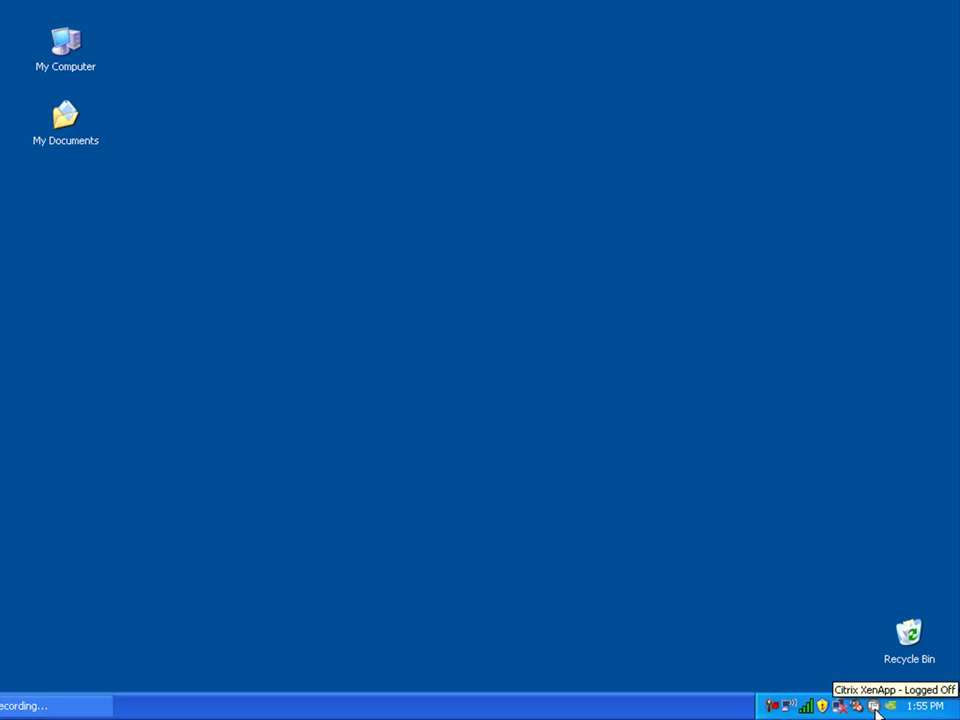
Log on to Citrix XenApp with the account password
right_click(875, 709)
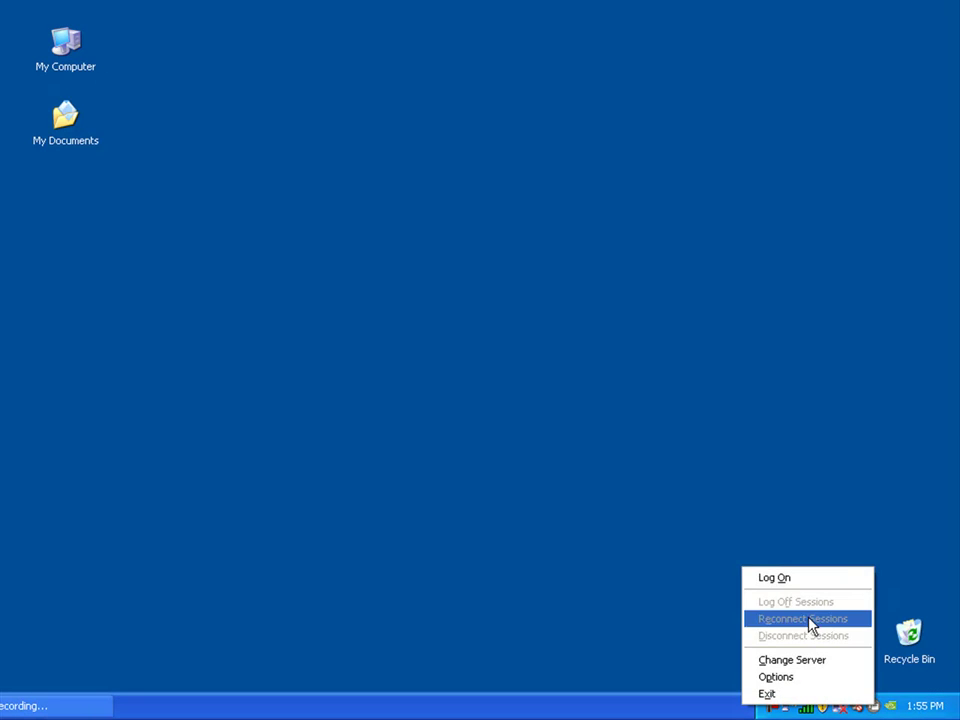
left_click(775, 578)
type("•••••••••••")
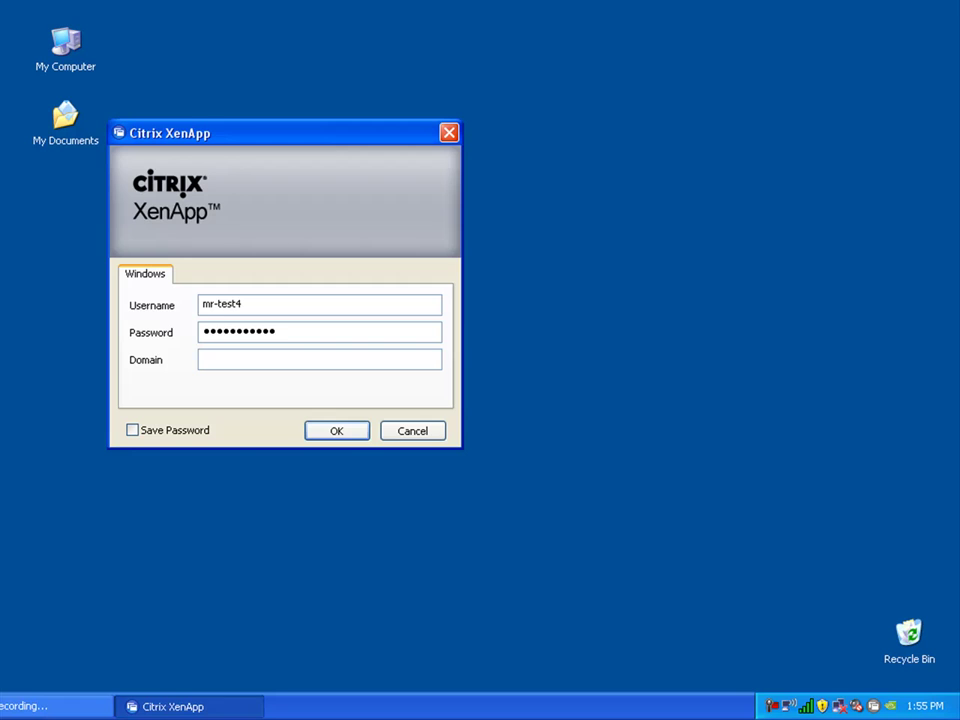
left_click(338, 432)
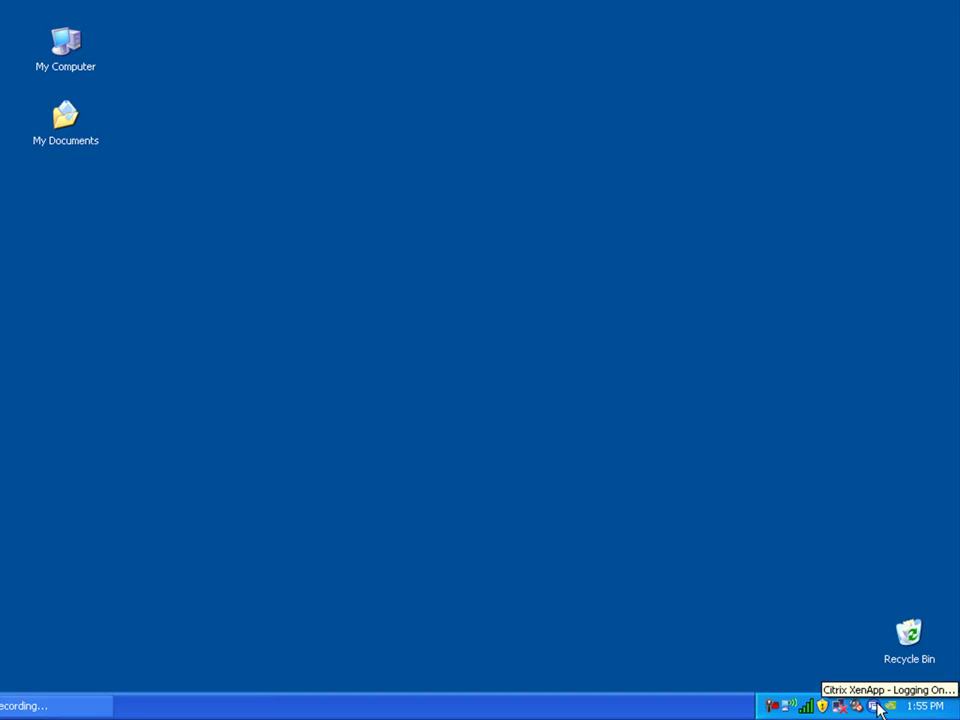
Launch File Explorer Giftworks from Citrix XenApp and open the Group (G:) drive under My Computer
left_click(874, 706)
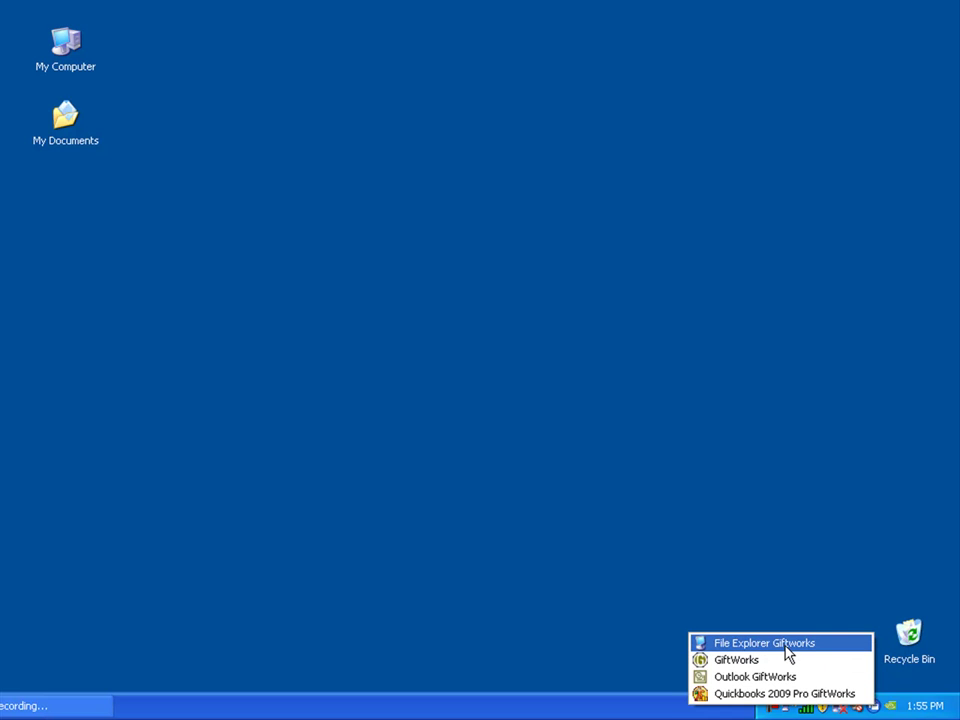
left_click(786, 652)
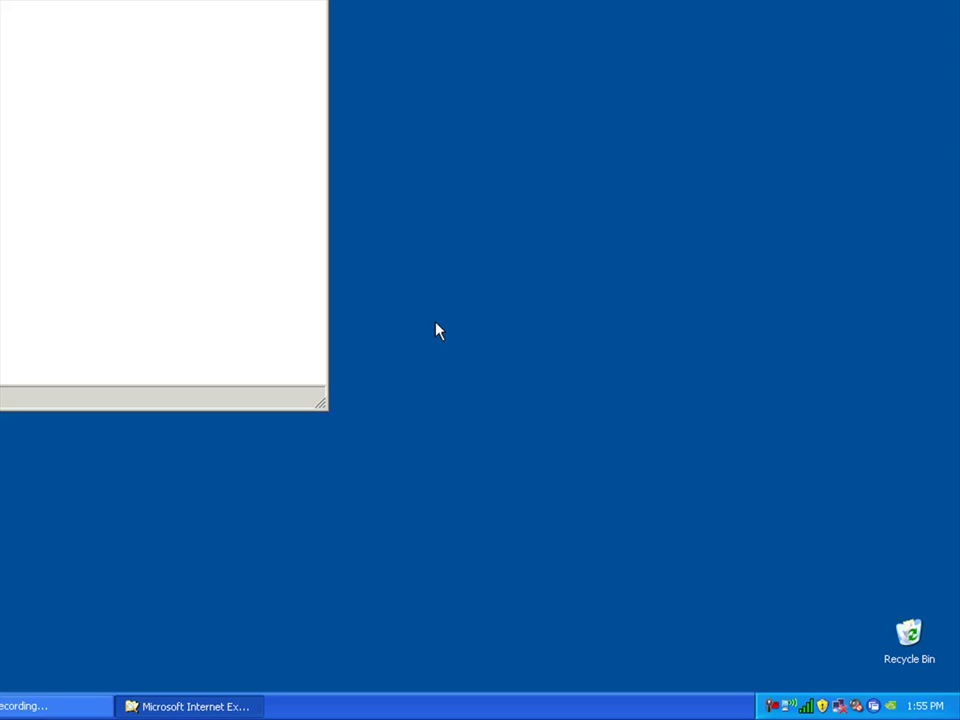
left_click_drag(360, 25, 585, 94)
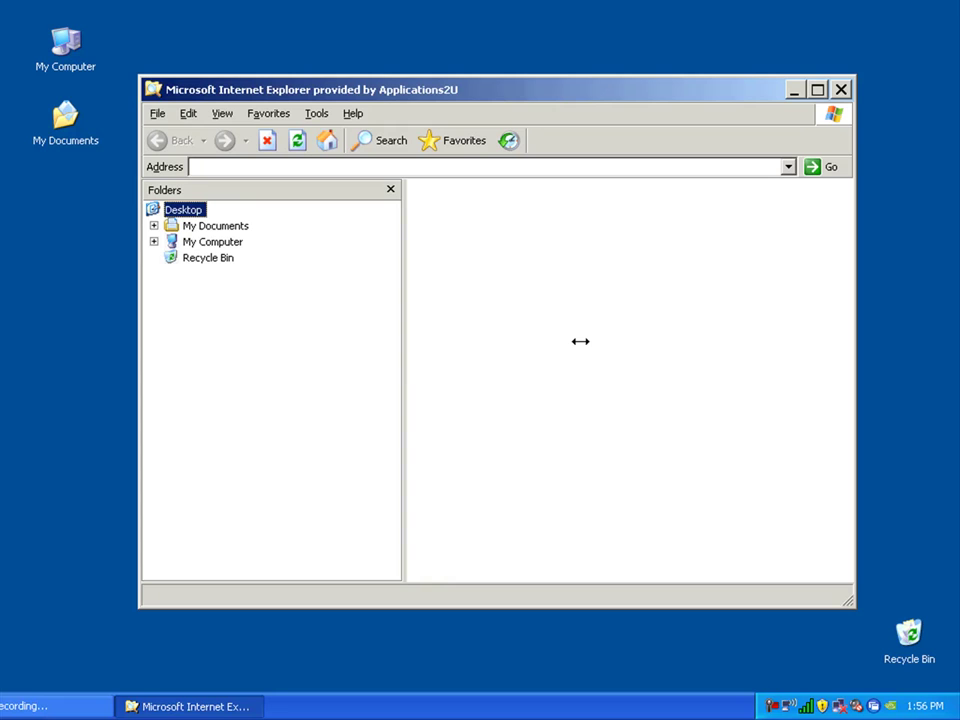
left_click(154, 242)
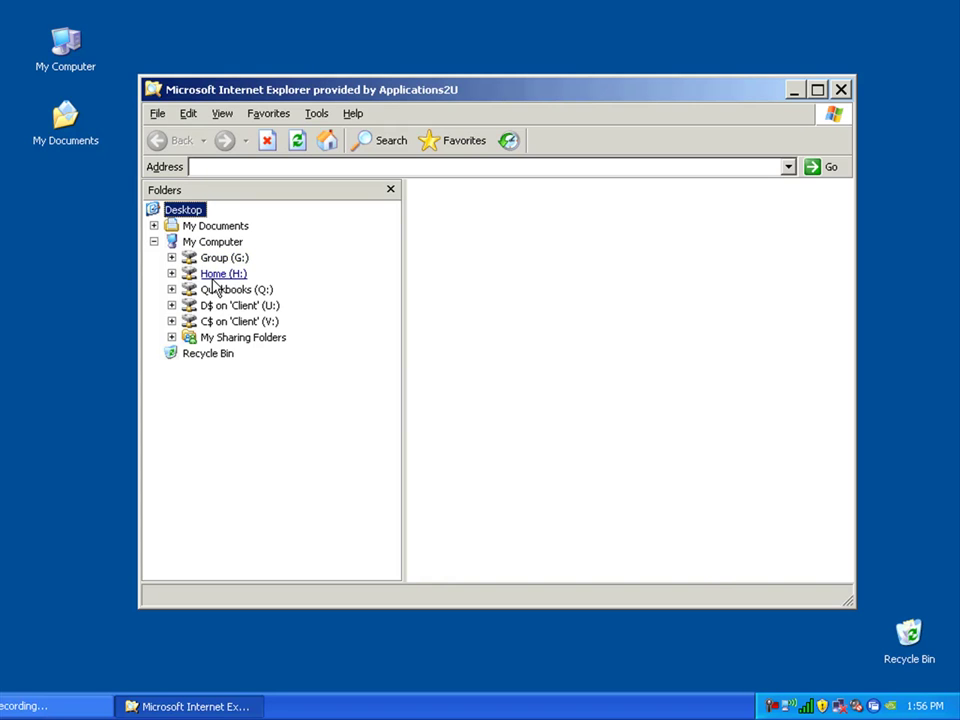
left_click(189, 258)
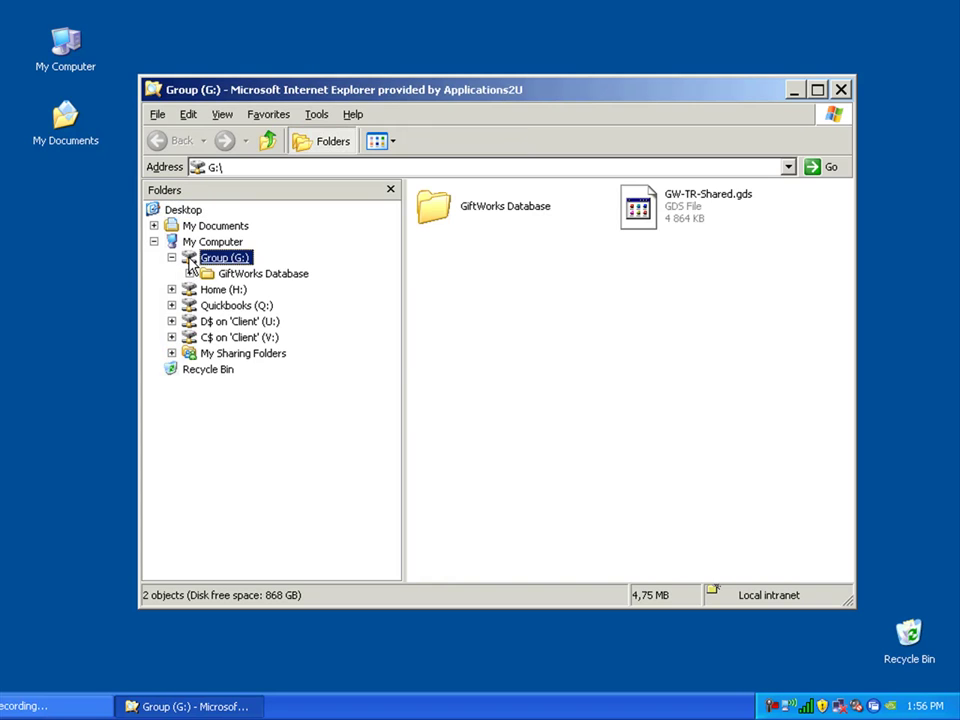
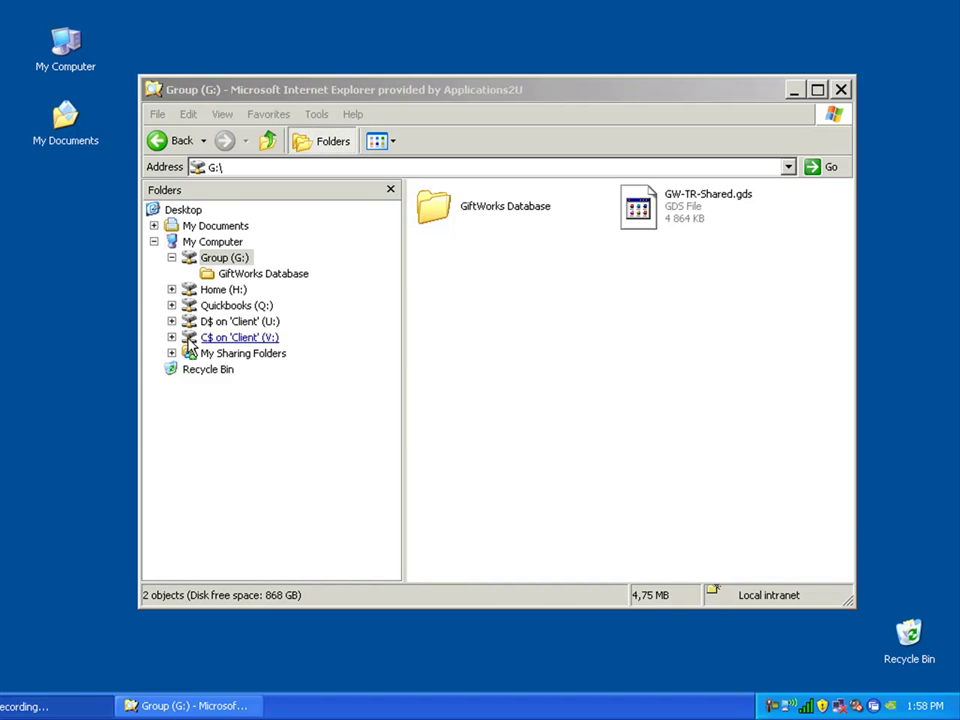
Browse the client's C drive (V:) to Documents and Settings\Administrator\My Documents\GiftWorks Database
left_click(189, 341)
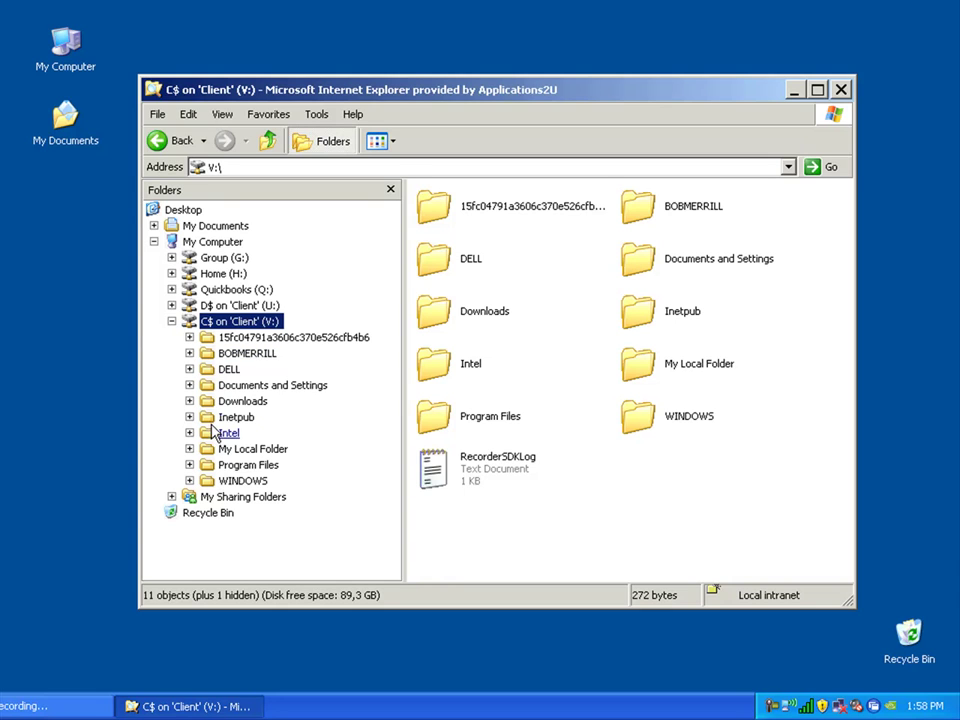
left_click(189, 385)
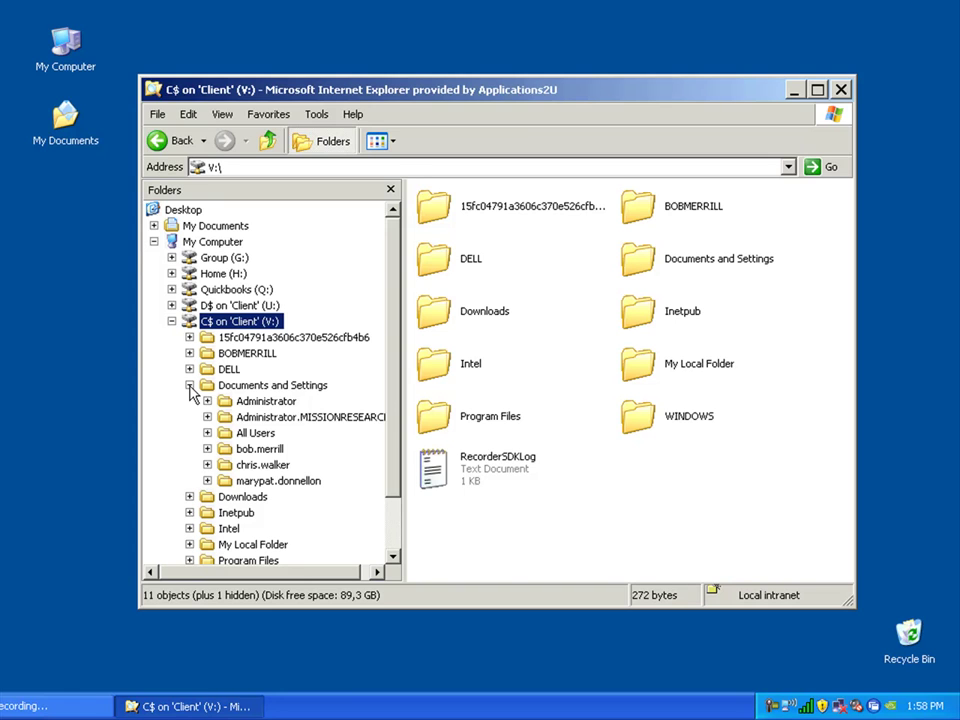
left_click(207, 401)
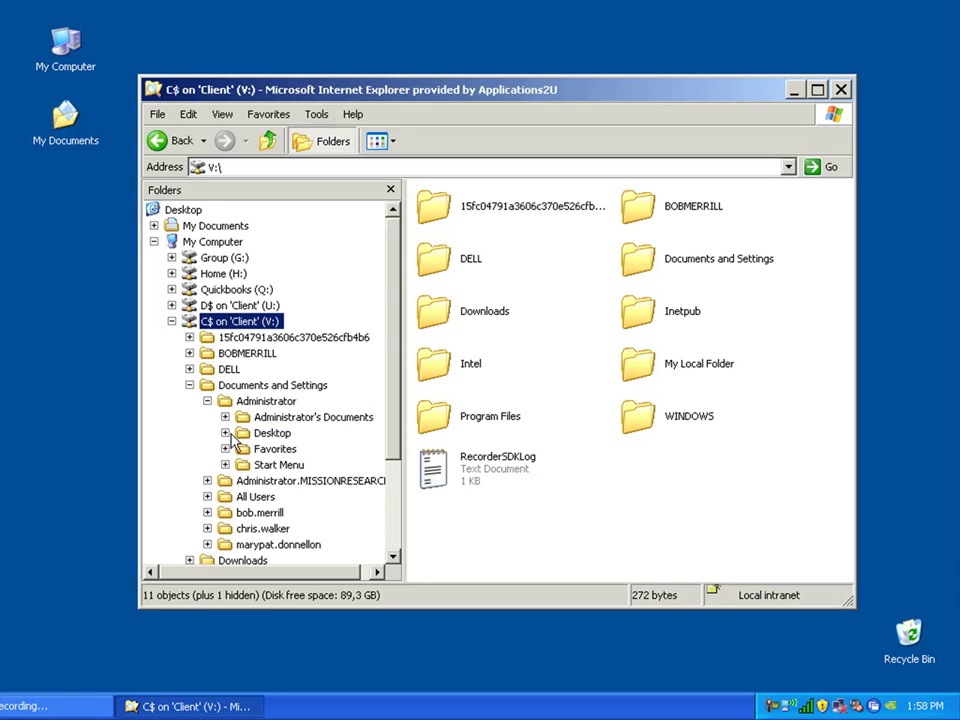
left_click(243, 418)
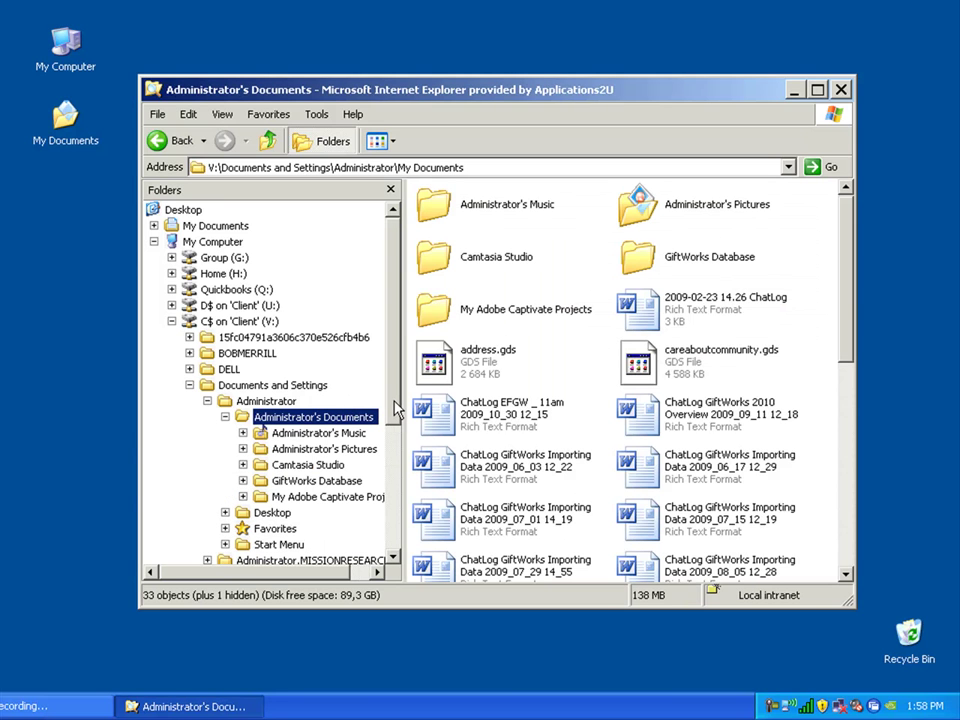
left_click_drag(395, 410, 395, 427)
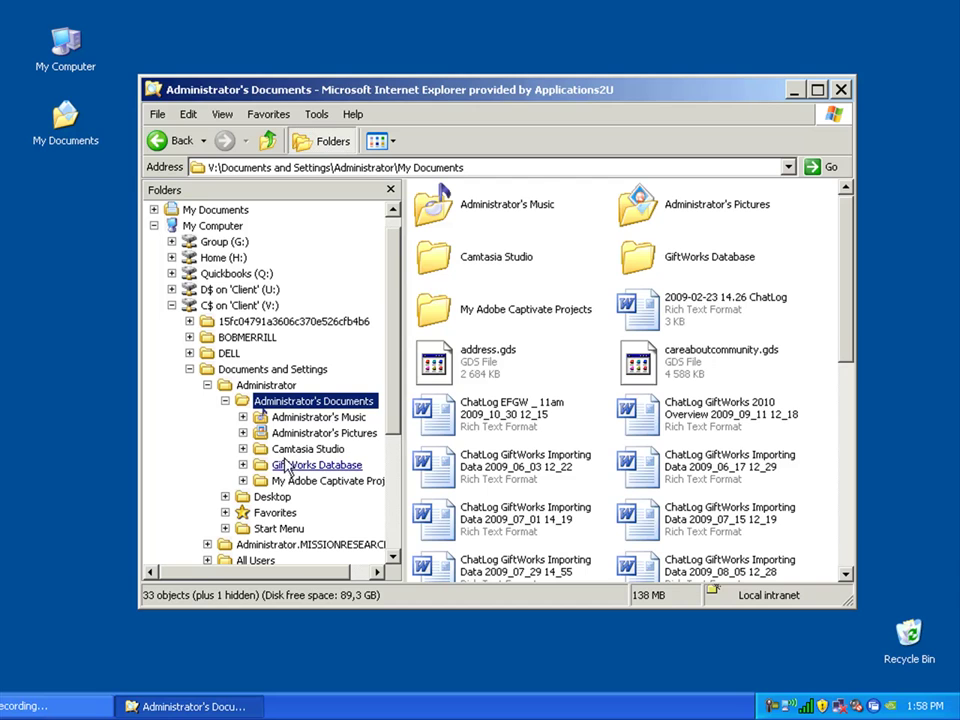
left_click(272, 467)
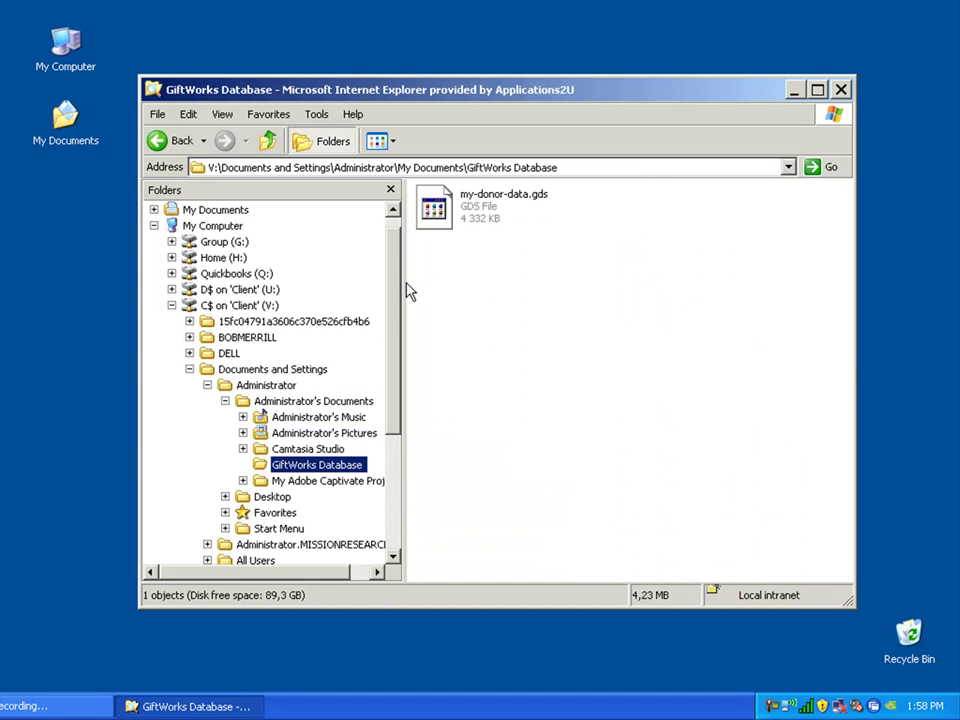
Copy my-donor-data.gds into the GiftWorks Database folder on Group (G:), then open that folder and select the copied file
left_click(434, 219)
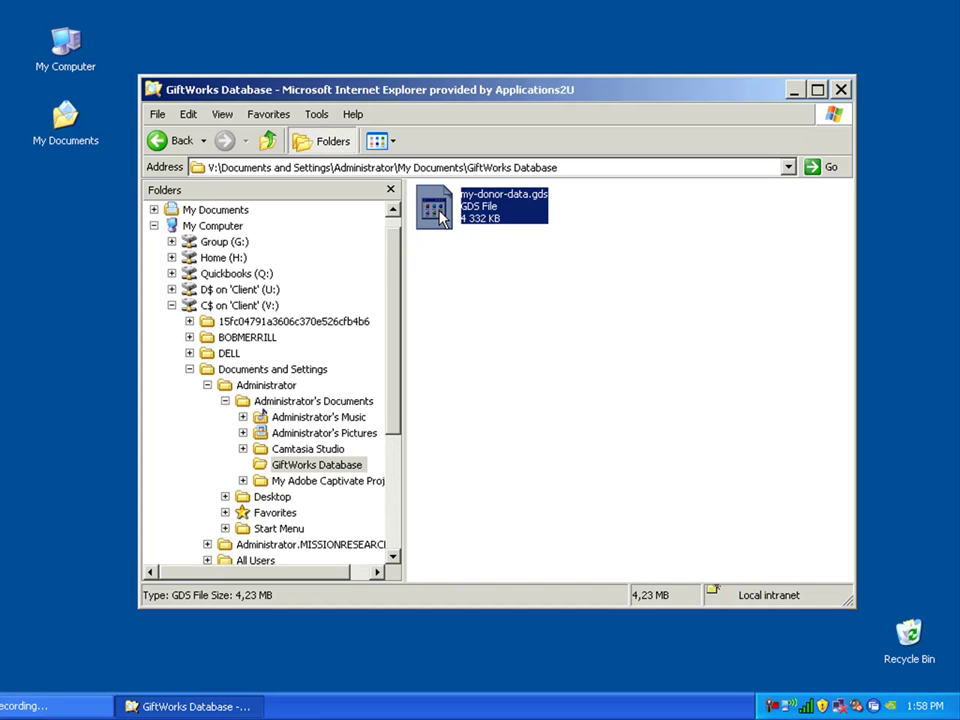
left_click_drag(440, 215, 210, 262)
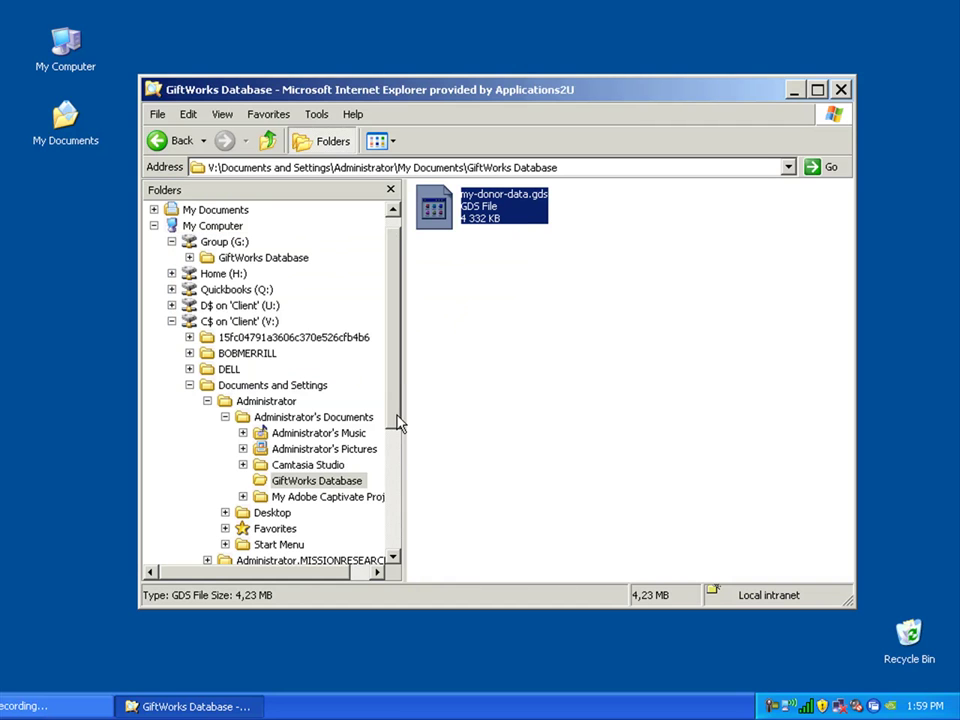
left_click(209, 259)
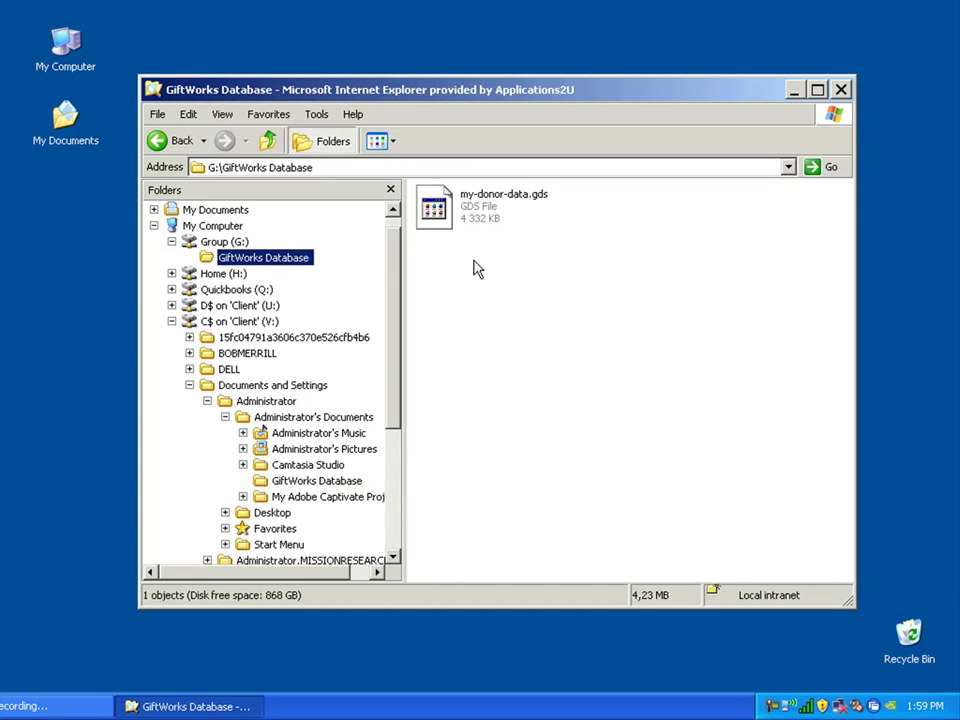
left_click(440, 210)
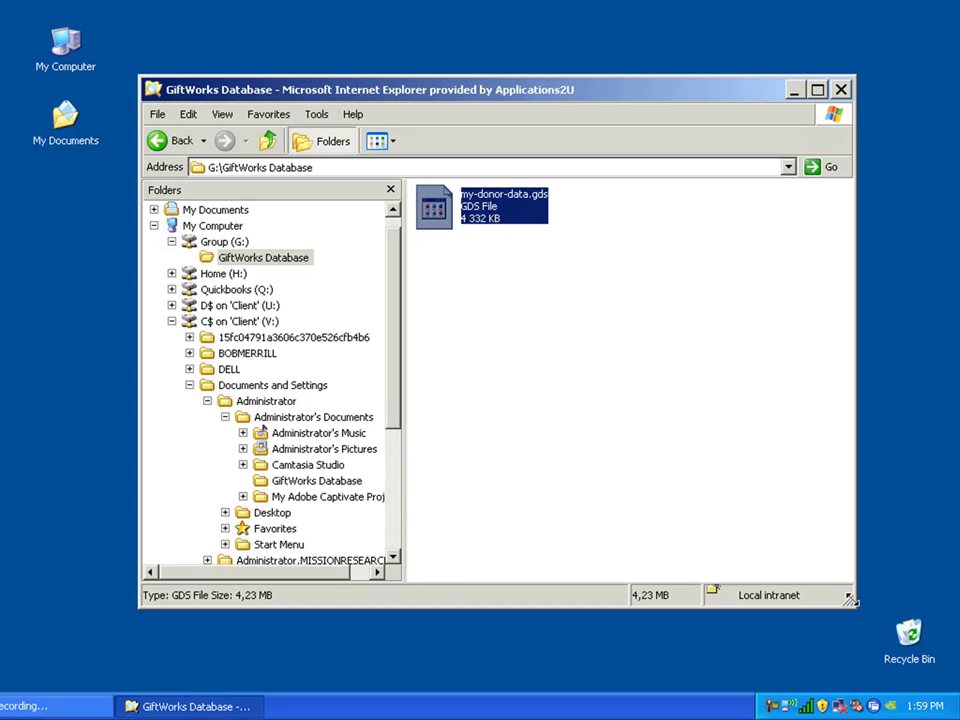
Launch the hosted GiftWorks application from Citrix XenApp and minimize the file explorer window
left_click(876, 705)
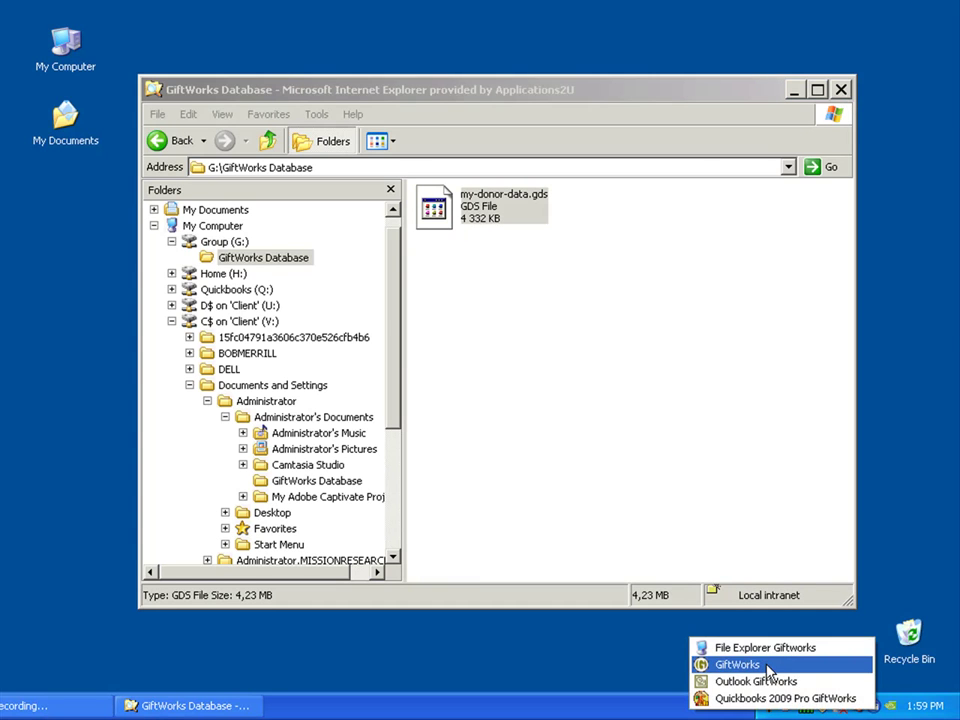
left_click(735, 664)
left_click(795, 91)
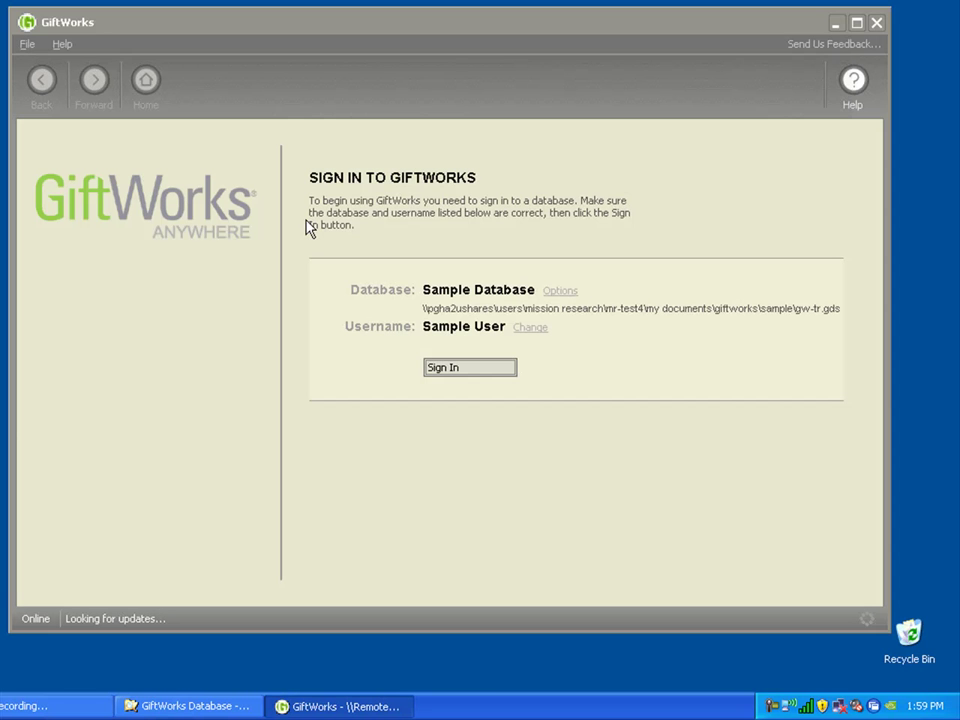
Choose to sign in to an existing database and set the database path to G:\GiftWorks Database\my-donor-data.gds
left_click(560, 291)
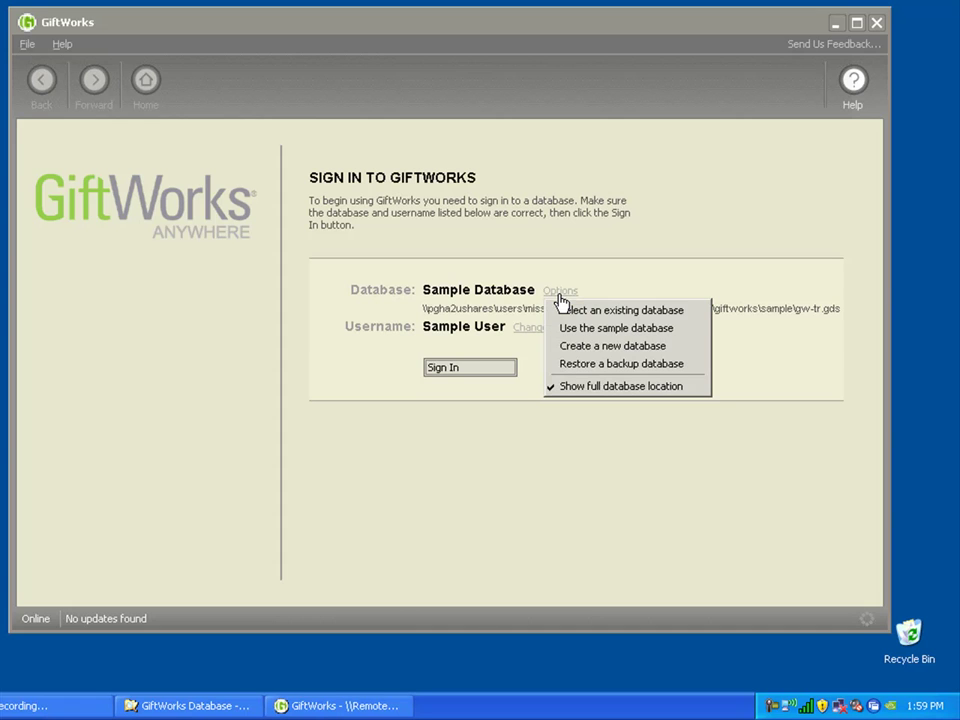
left_click(596, 312)
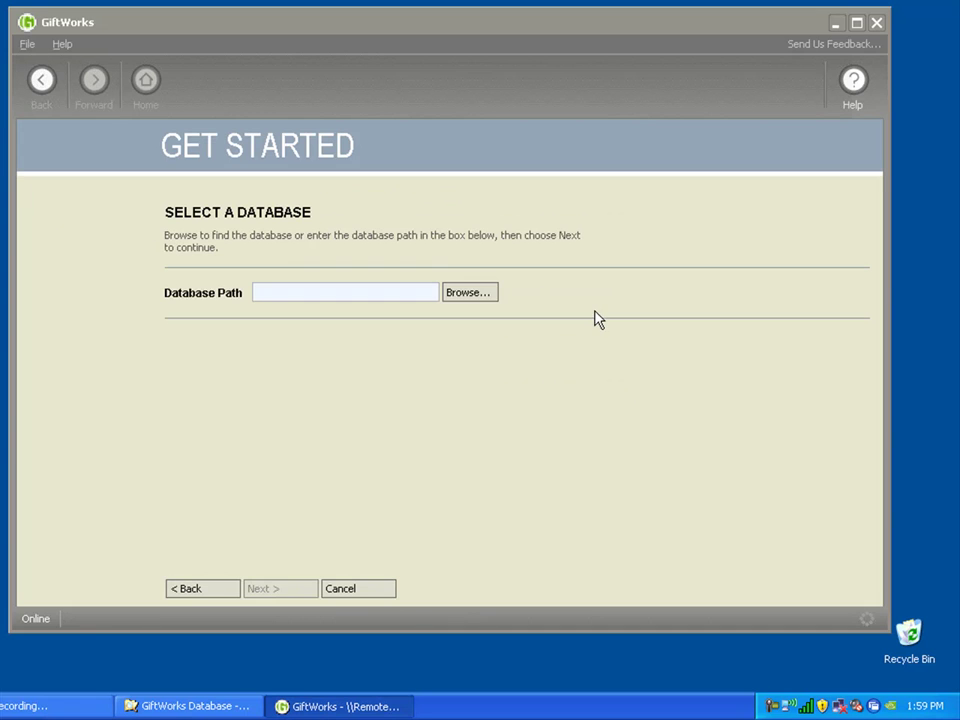
left_click(484, 295)
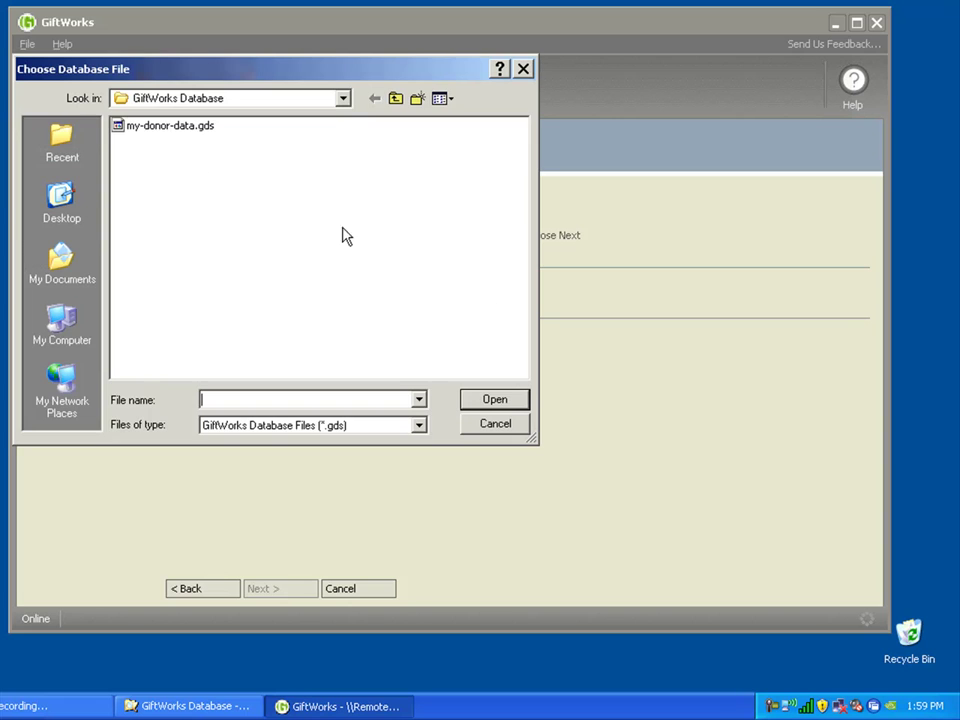
left_click(74, 200)
double_click(128, 144)
double_click(119, 127)
double_click(121, 126)
left_click(130, 128)
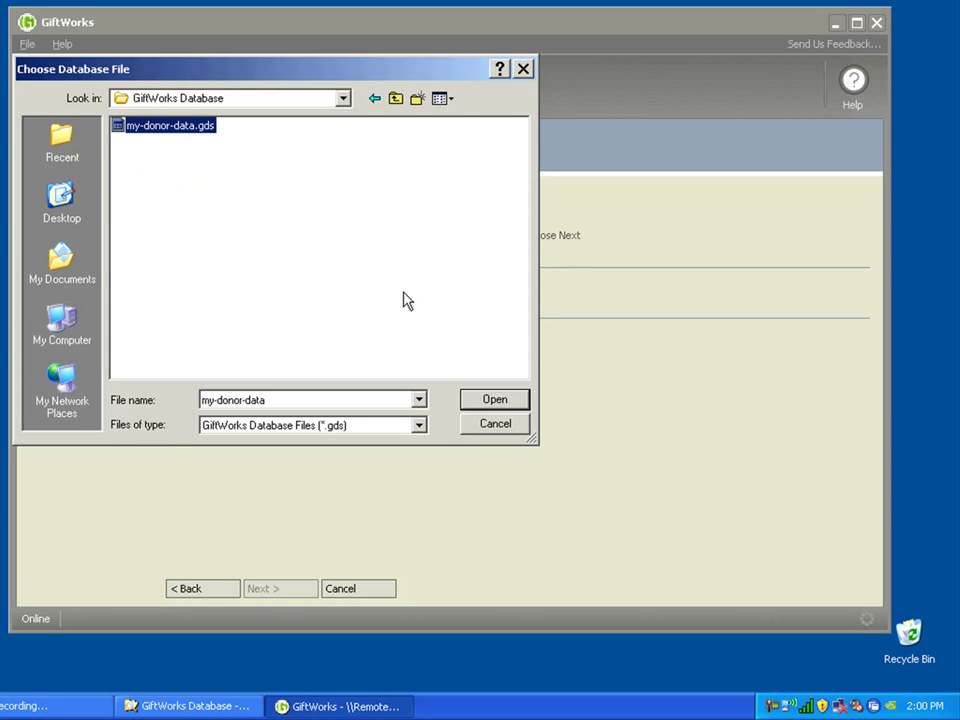
left_click(496, 401)
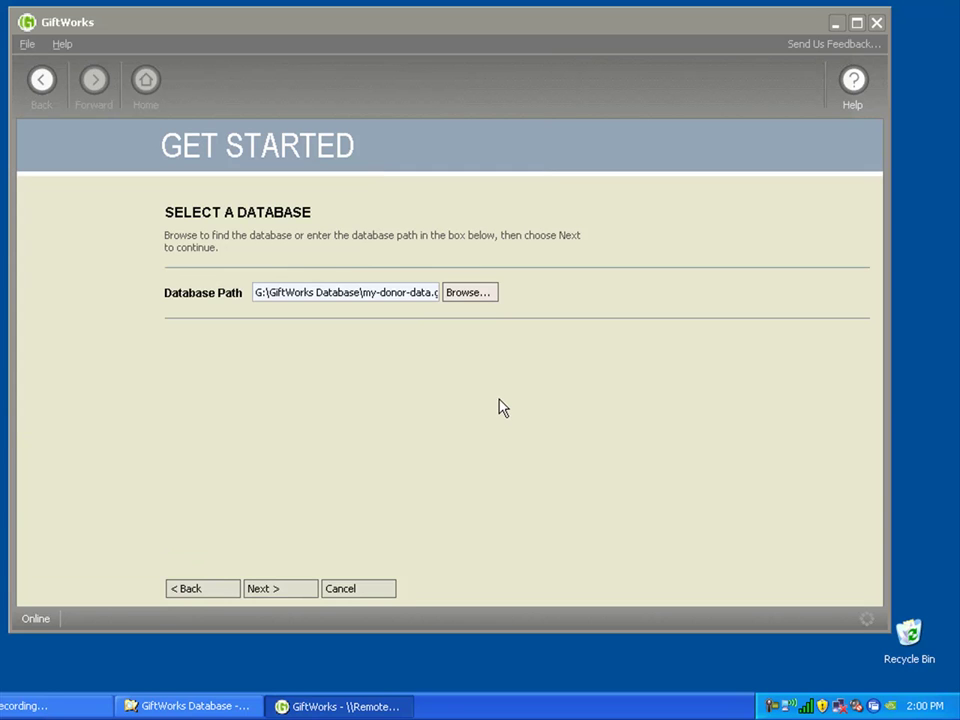
Accept the database path, select the listed user account as the database user, and sign in to the donor database
left_click(290, 591)
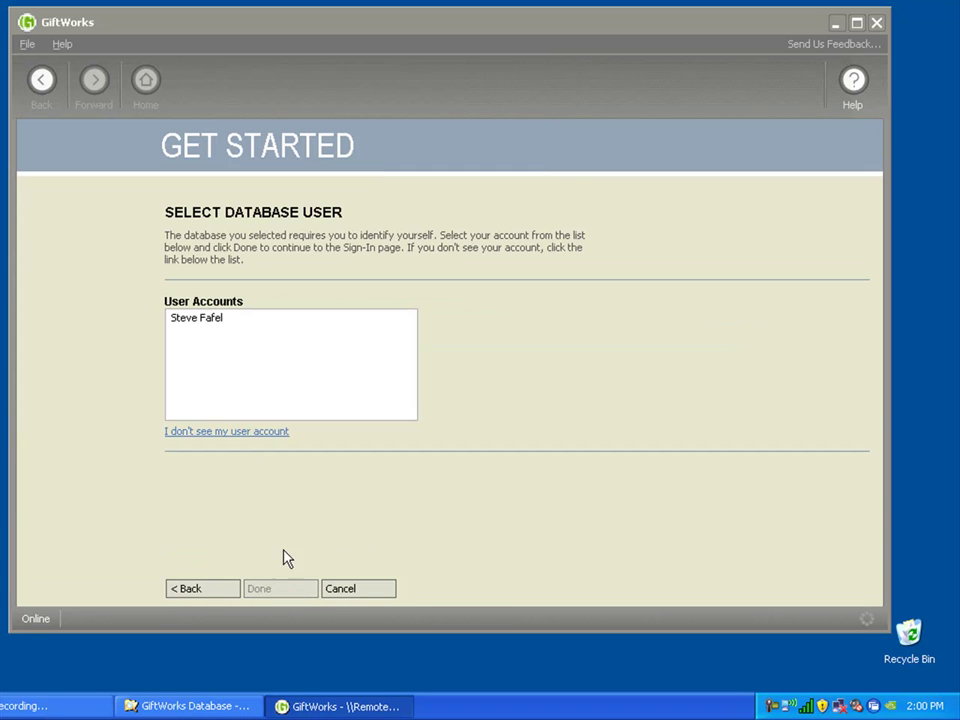
left_click(206, 318)
left_click(281, 590)
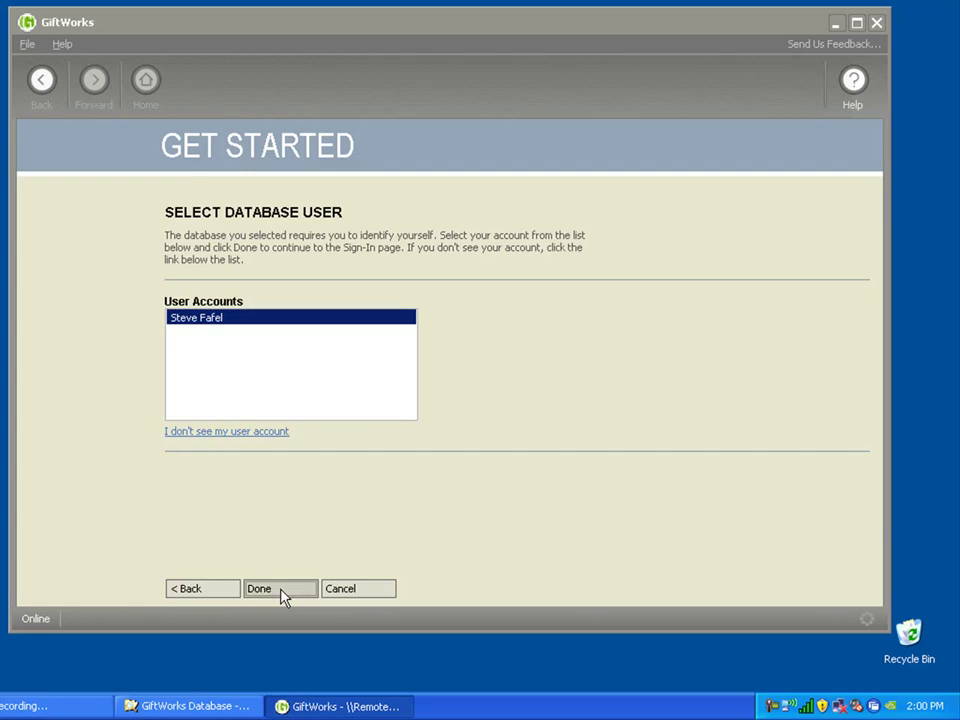
left_click(480, 375)
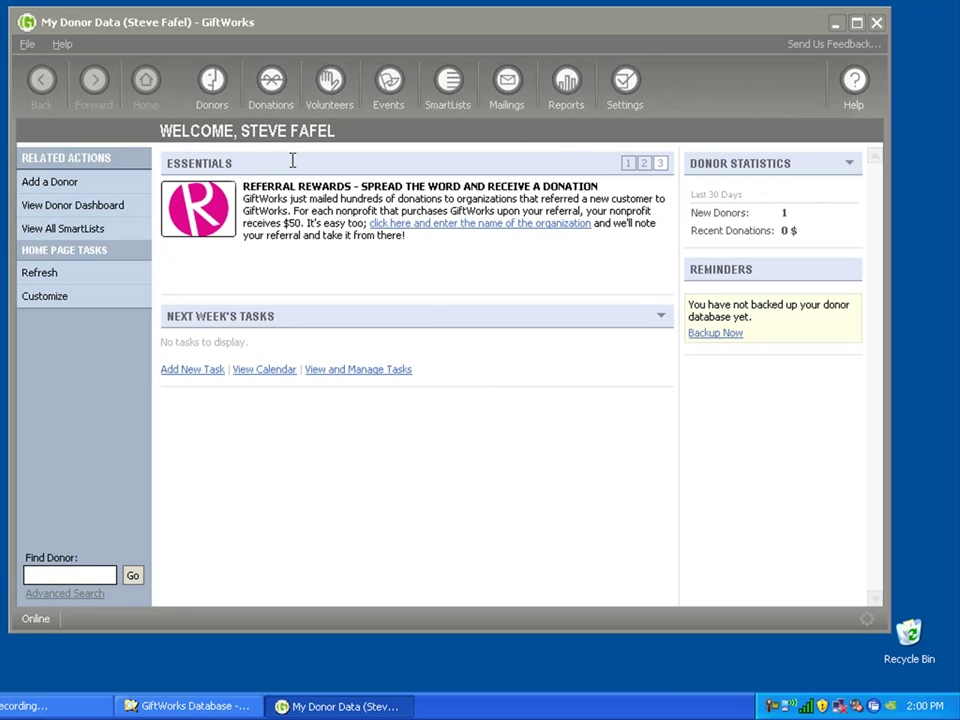
View the Donors Dashboard with the recently added donors and close GiftWorks
left_click(212, 90)
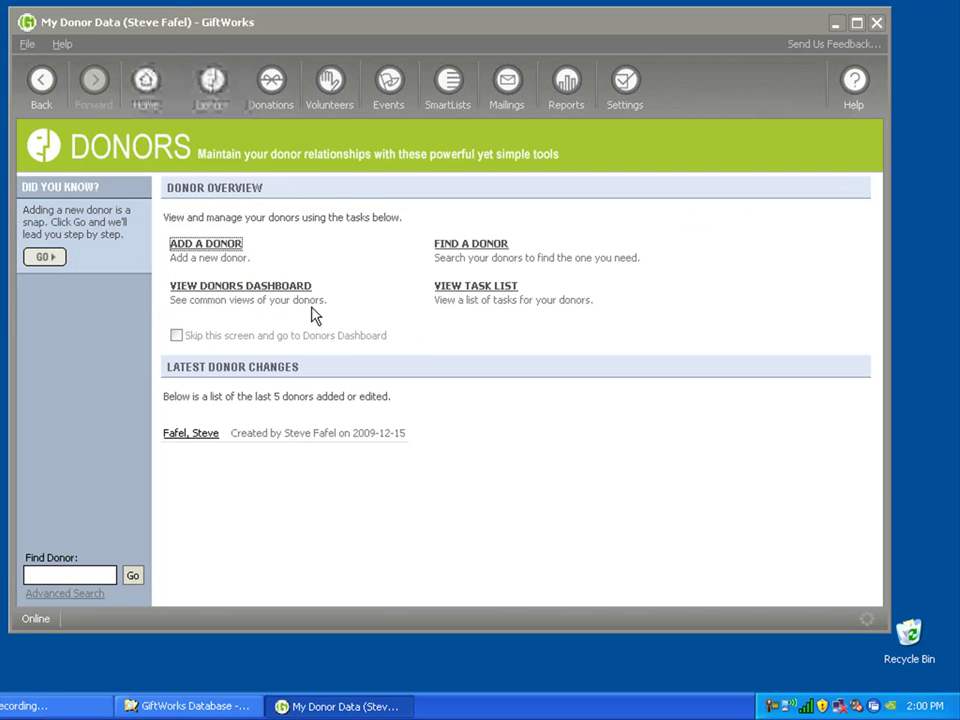
left_click(224, 287)
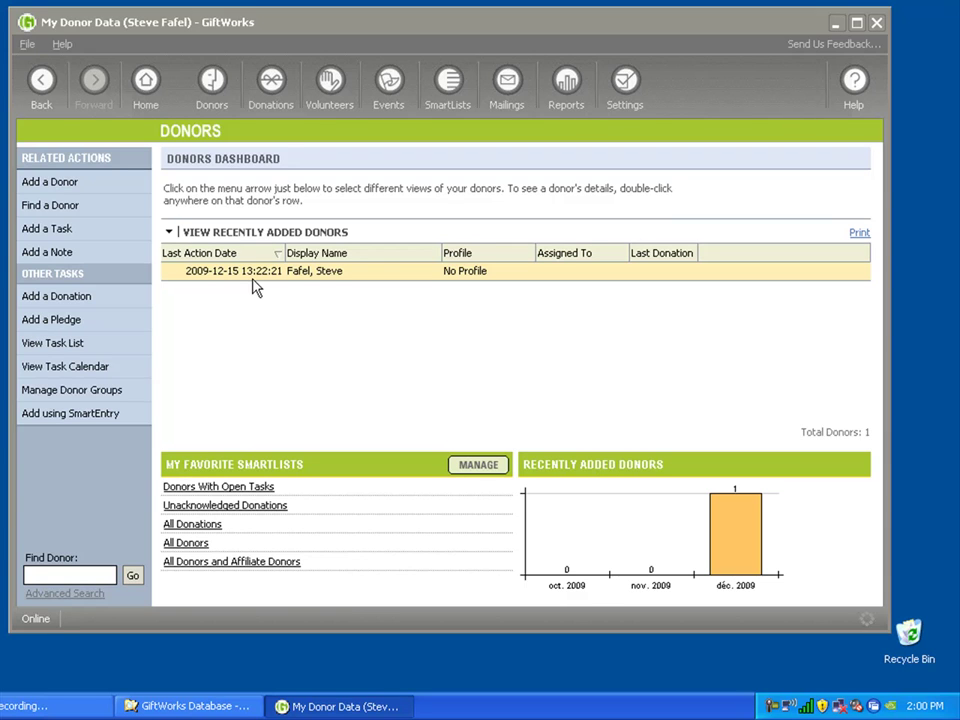
left_click(875, 28)
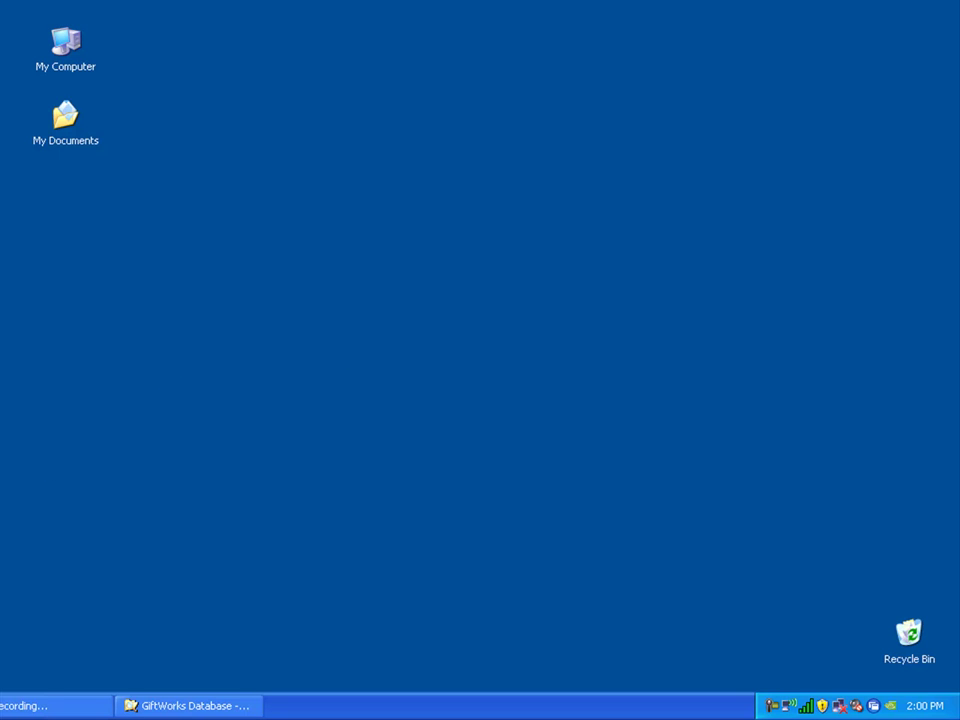
left_click(339, 360)
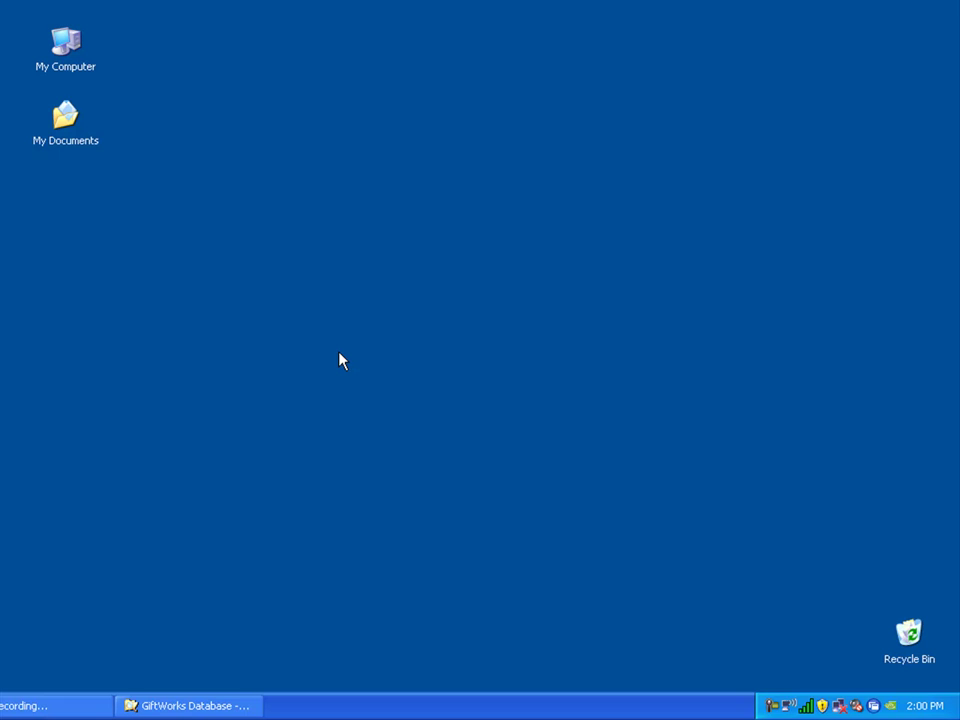